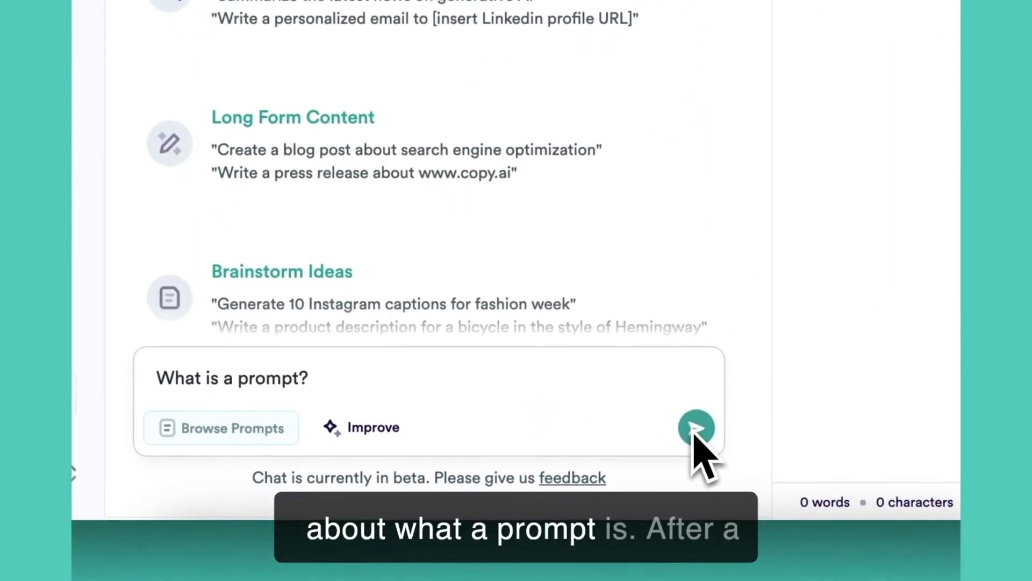
- Send the question 'What is a prompt?' to the Copy.ai chat
left_click(669, 439)
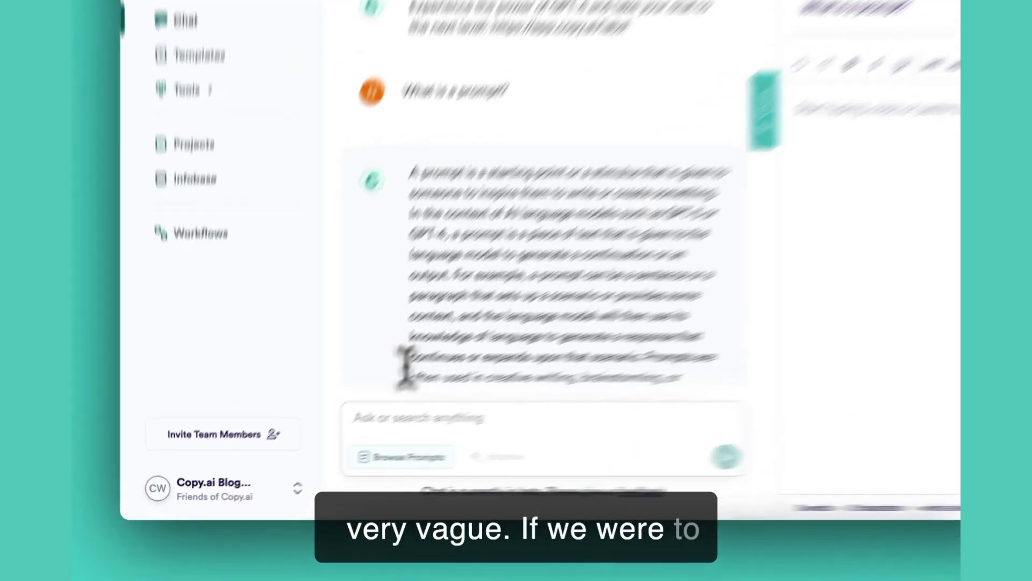
- Send the follow-up question 'What is a prompt for AI?' in the chat
left_click(340, 444)
type("Wha")
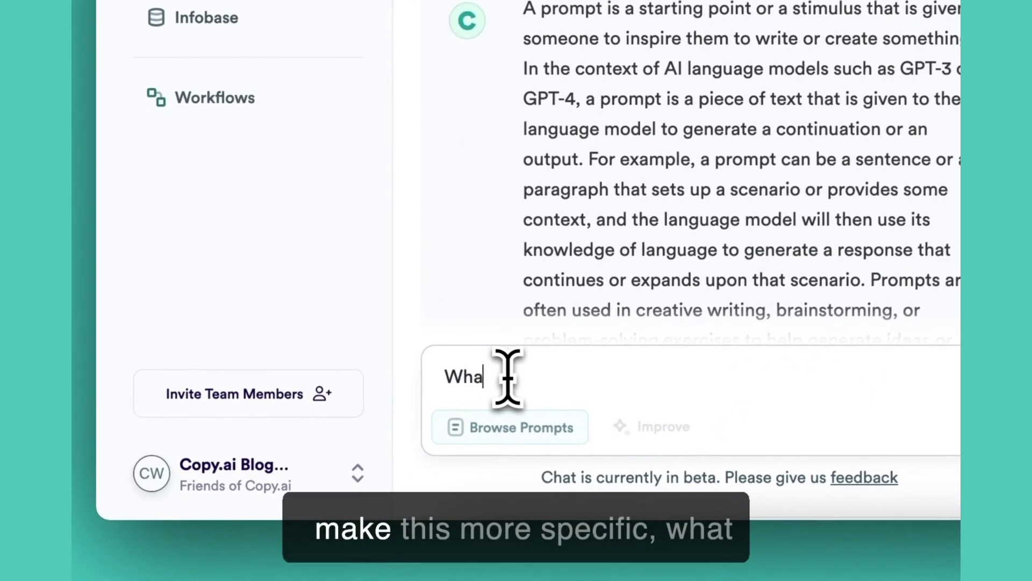
type("t is a prom")
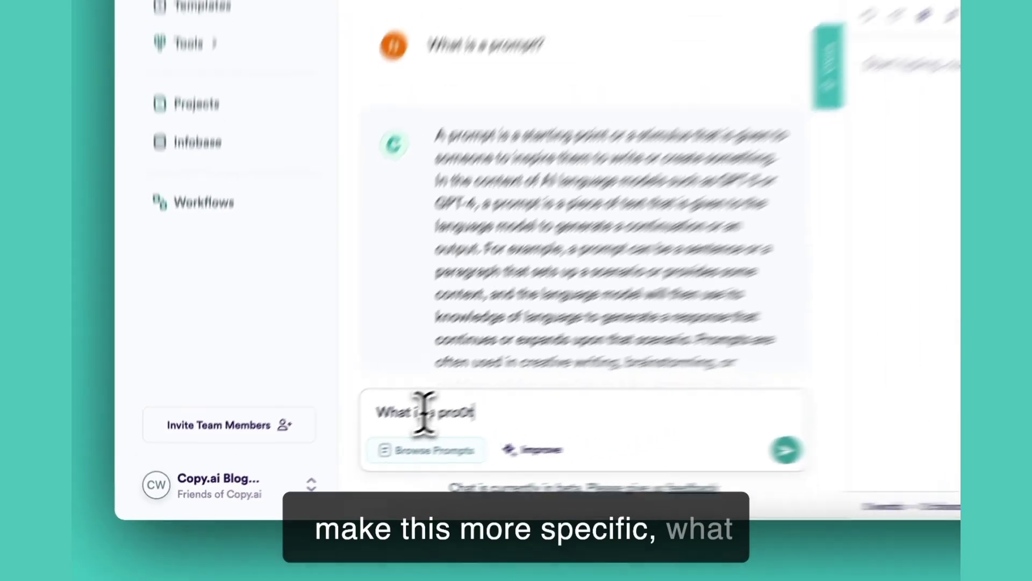
type("pt for AI?")
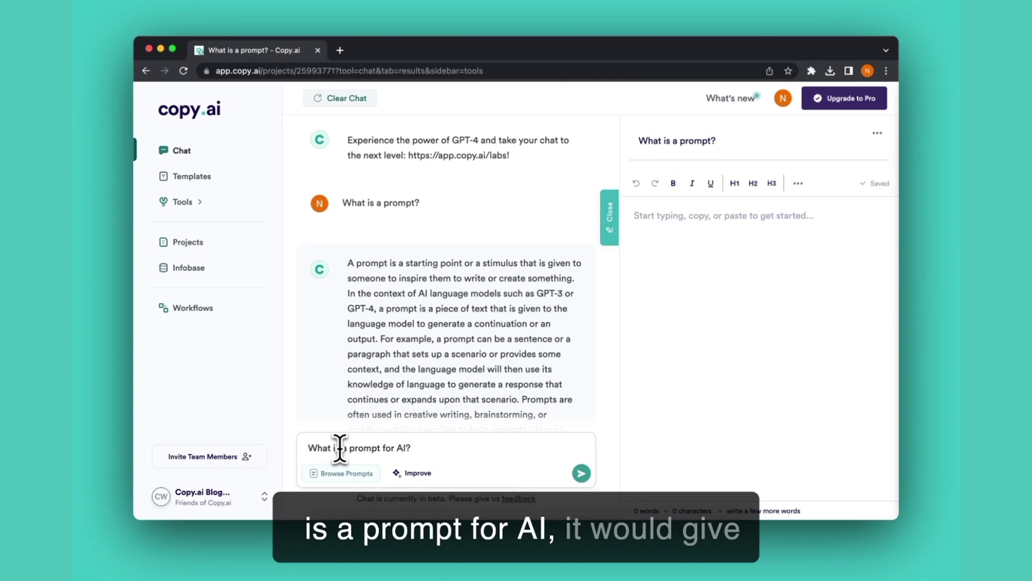
key("Return")
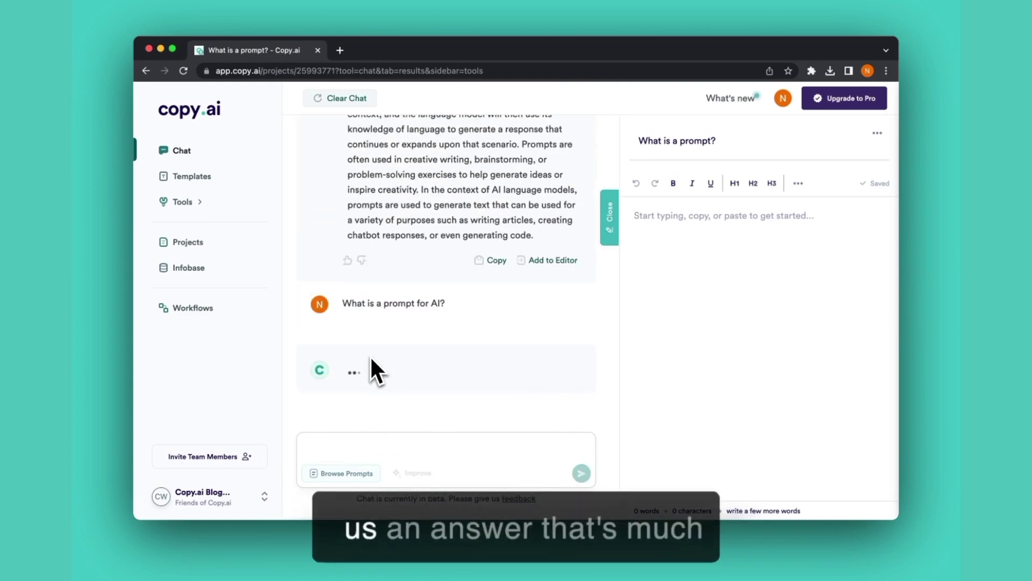